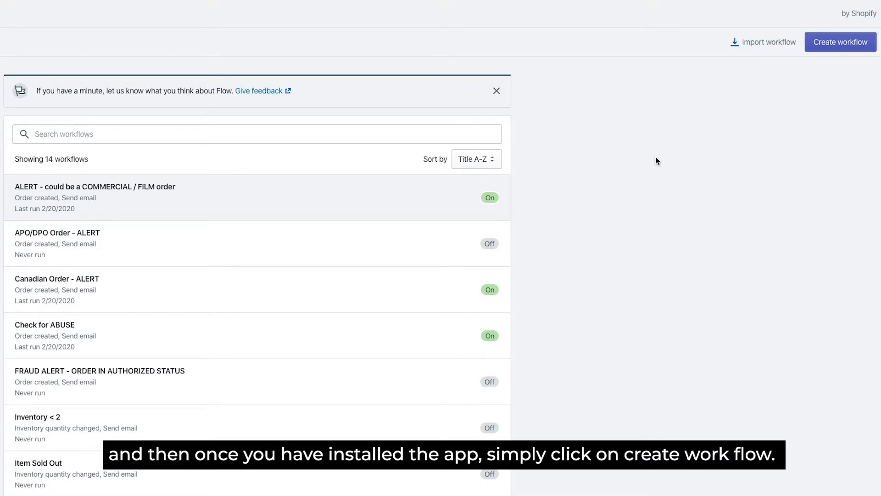
# - Create a new workflow with Order created as its trigger
pyautogui.click(829, 45)
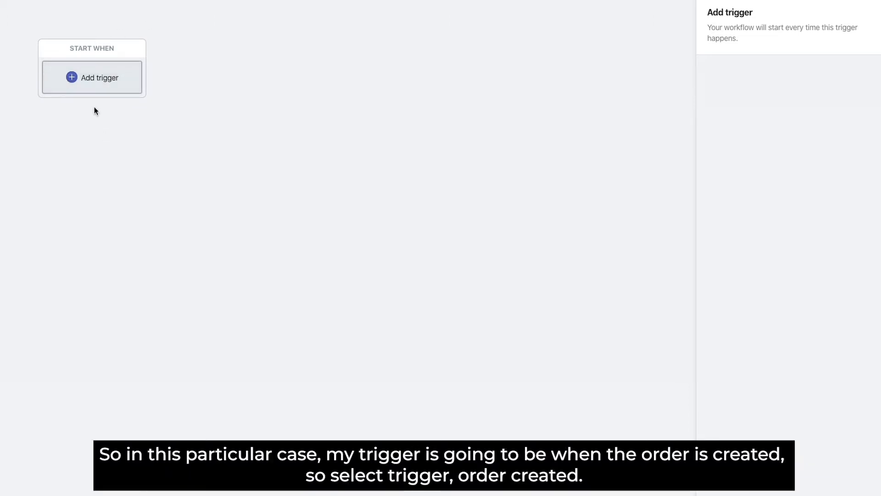
pyautogui.click(94, 90)
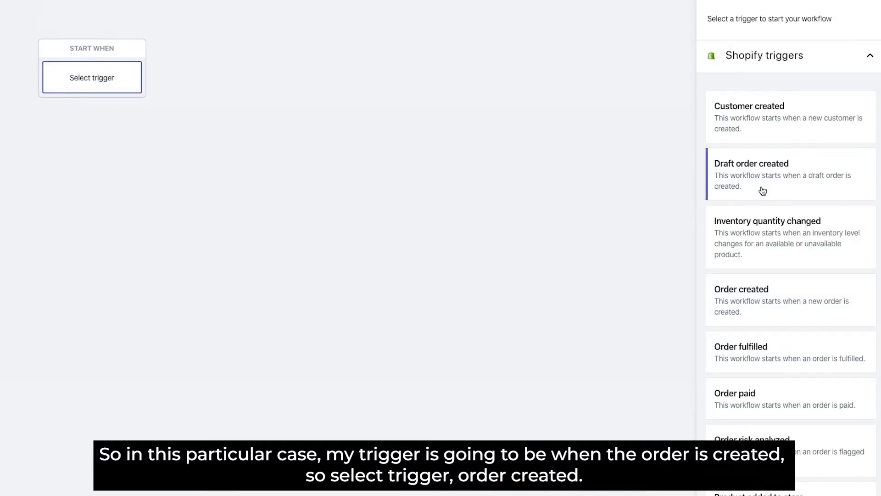
pyautogui.click(766, 318)
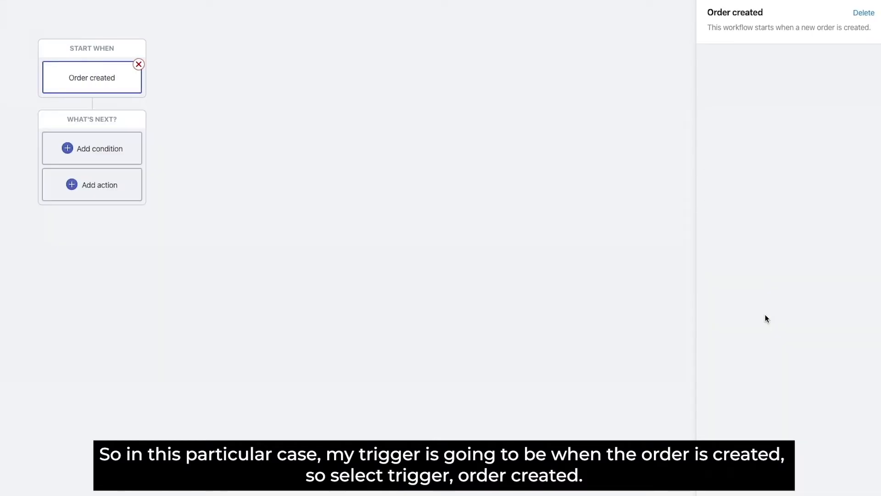
# - Add a condition checking that the order's Risk level is equal to Medium
pyautogui.click(101, 147)
pyautogui.click(753, 97)
pyautogui.scroll(-5, 754, 225)
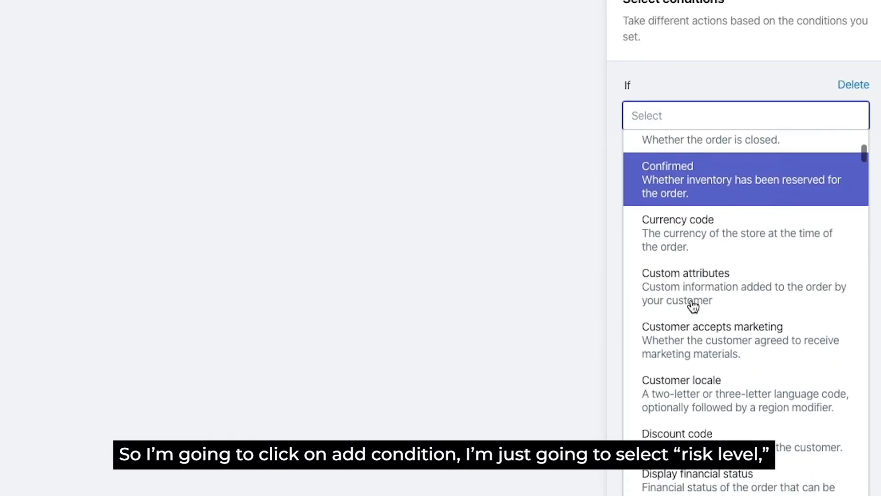
pyautogui.scroll(-12, 693, 306)
pyautogui.scroll(-10, 693, 306)
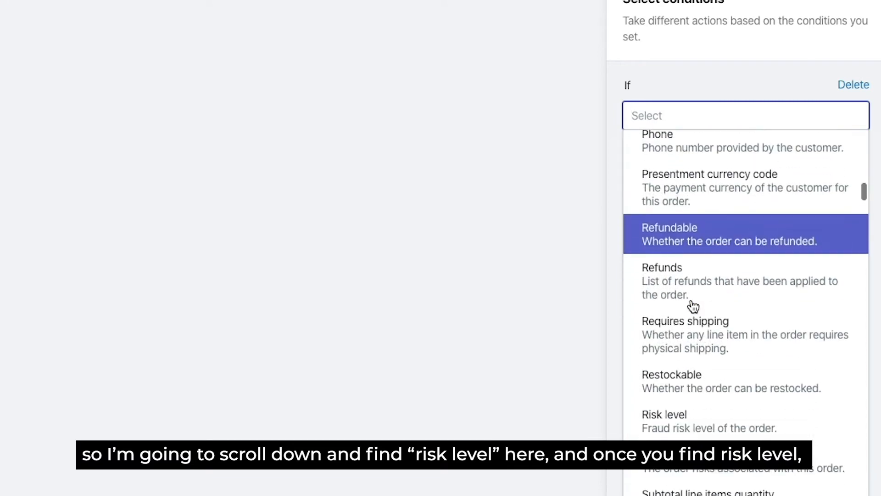
pyautogui.scroll(-1, 690, 335)
pyautogui.click(683, 388)
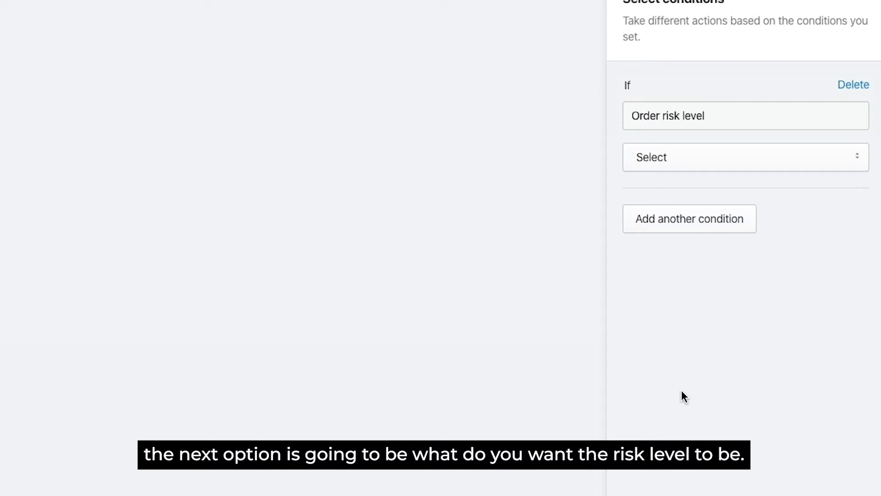
pyautogui.click(740, 166)
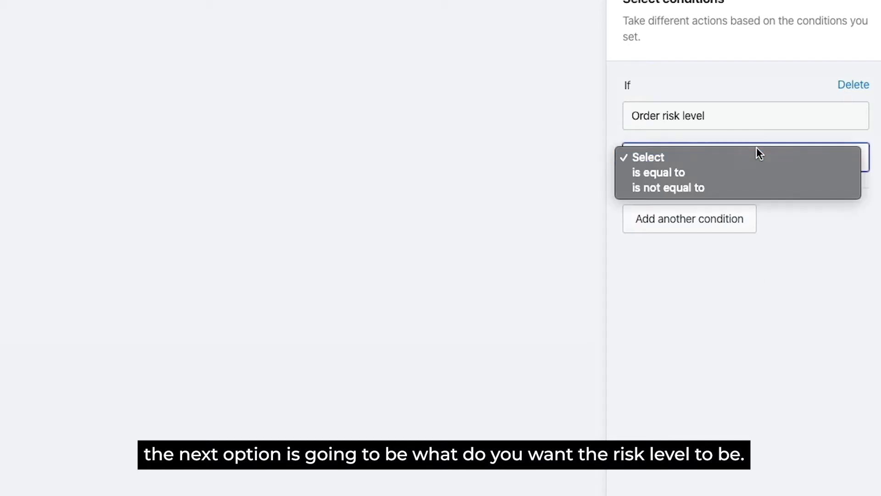
pyautogui.click(733, 172)
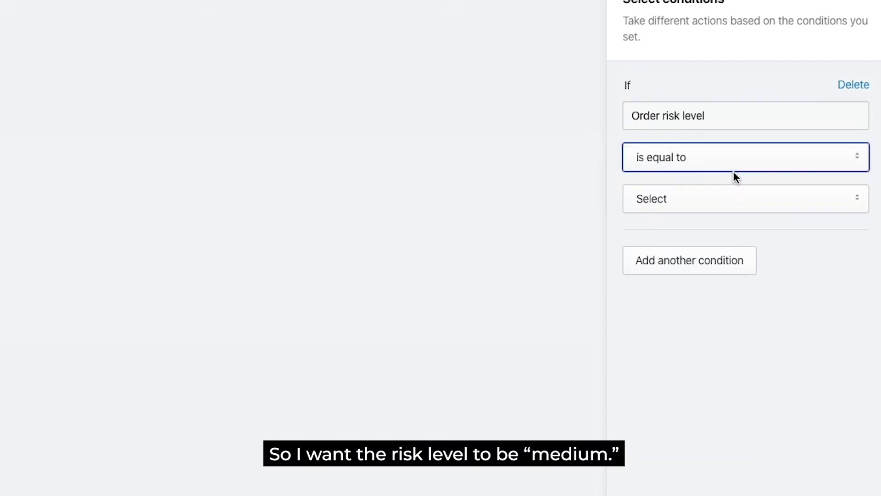
pyautogui.click(713, 208)
pyautogui.click(702, 230)
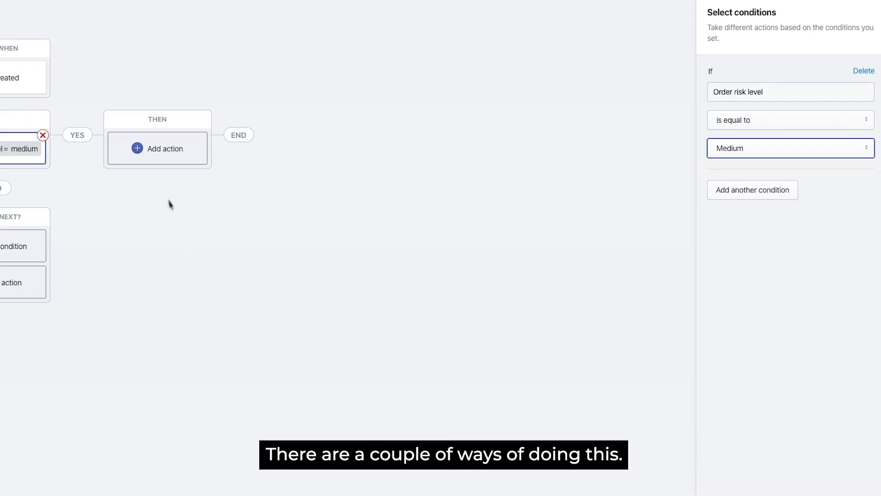
# - Add a Send email action to the fraud-detection address with subject 'Fraud Detected'
pyautogui.click(156, 158)
pyautogui.scroll(-6, 832, 316)
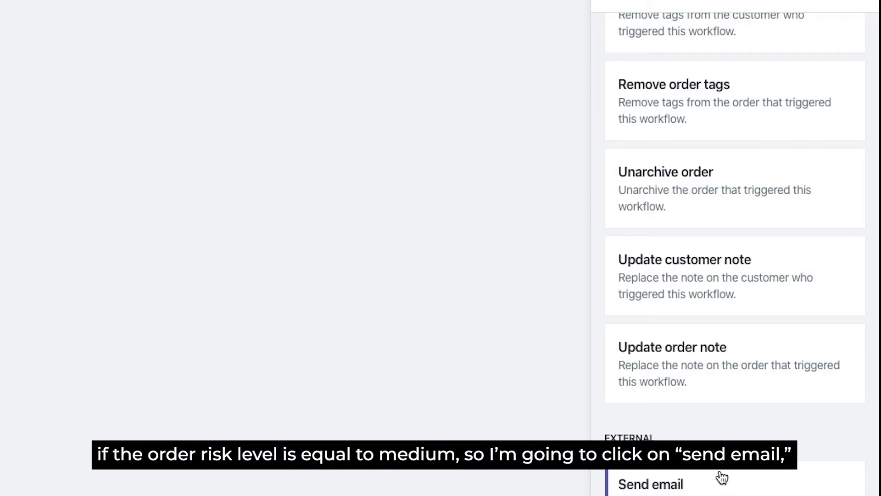
pyautogui.click(722, 478)
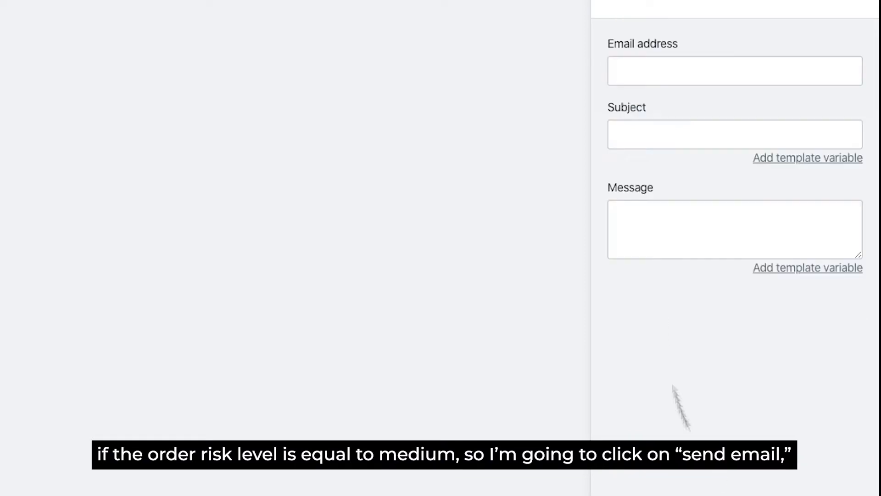
pyautogui.click(643, 61)
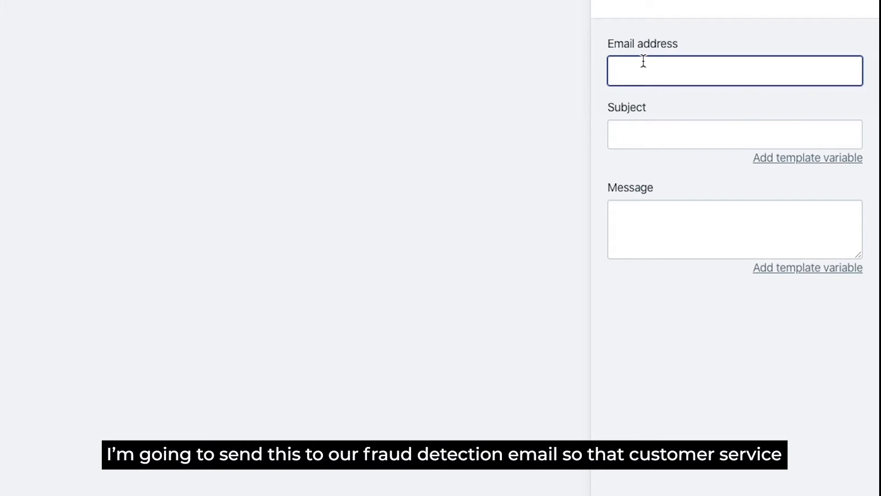
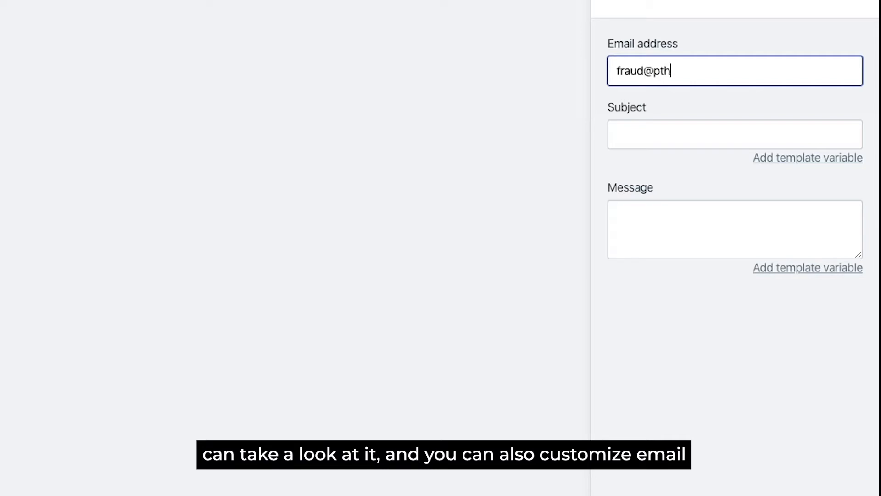
pyautogui.press('Tab')
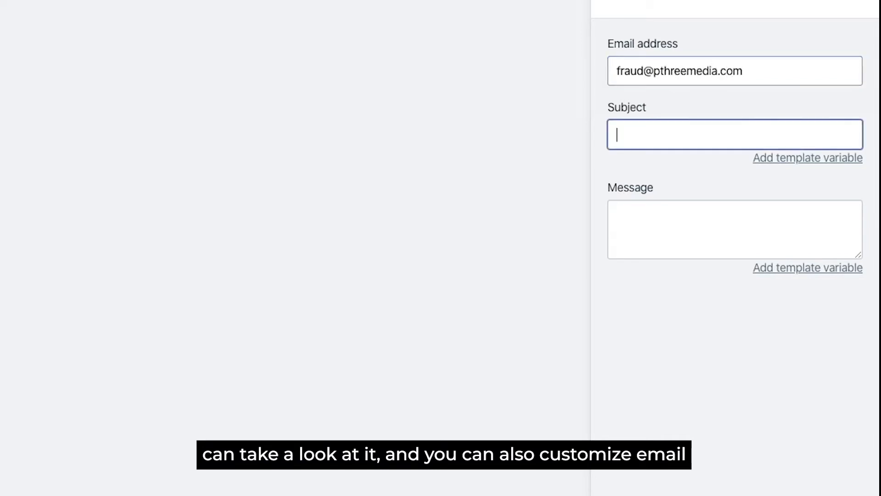
pyautogui.write('Fraud ')
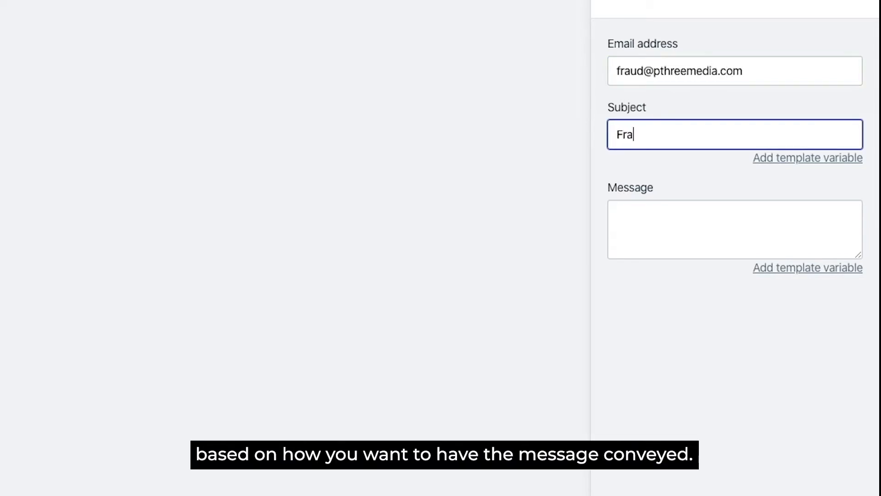
pyautogui.write('Detected')
pyautogui.press('Tab')
pyautogui.press('Tab')
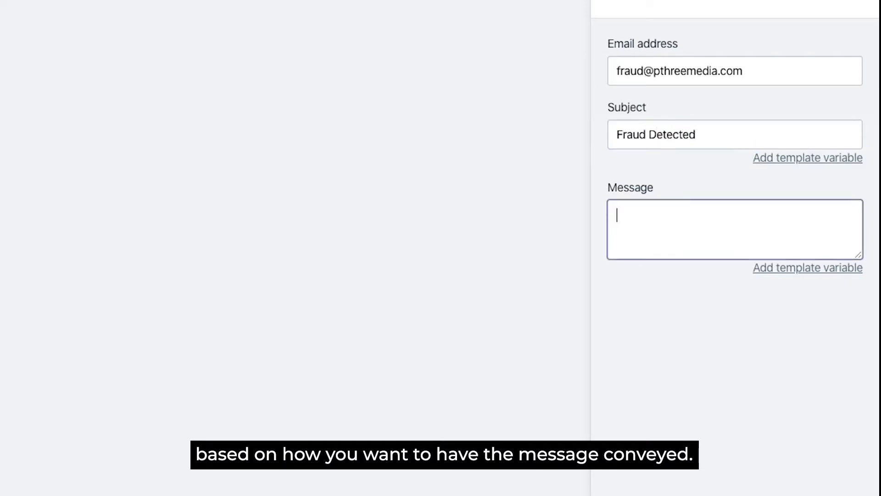
# - Insert the order Email template variable into the message
pyautogui.click(798, 269)
pyautogui.scroll(-2, 245, 124)
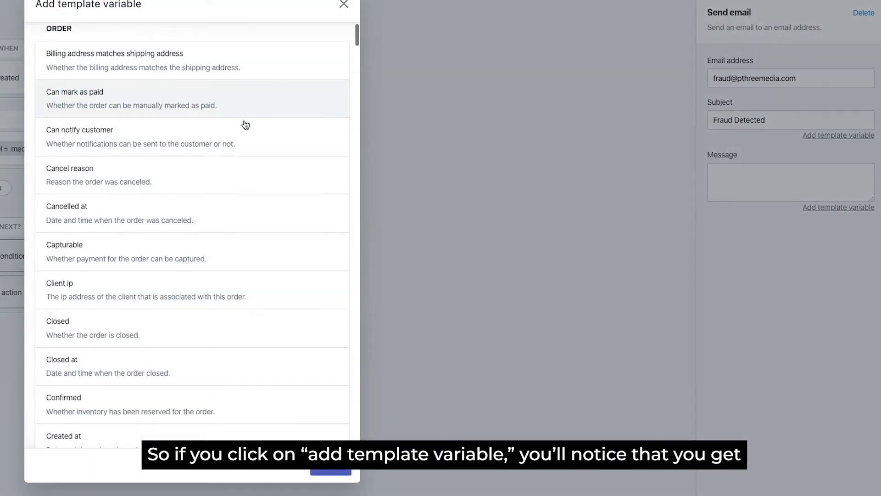
pyautogui.scroll(-4, 246, 124)
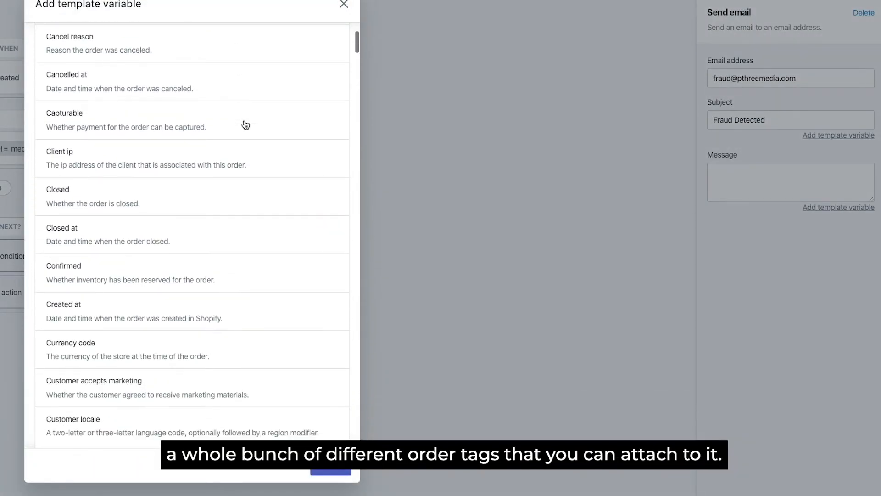
pyautogui.scroll(-6, 246, 124)
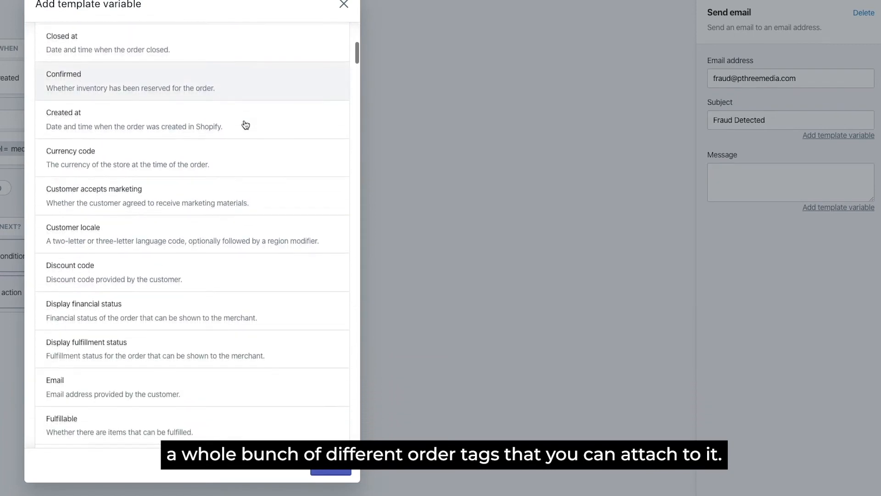
pyautogui.scroll(-2, 210, 225)
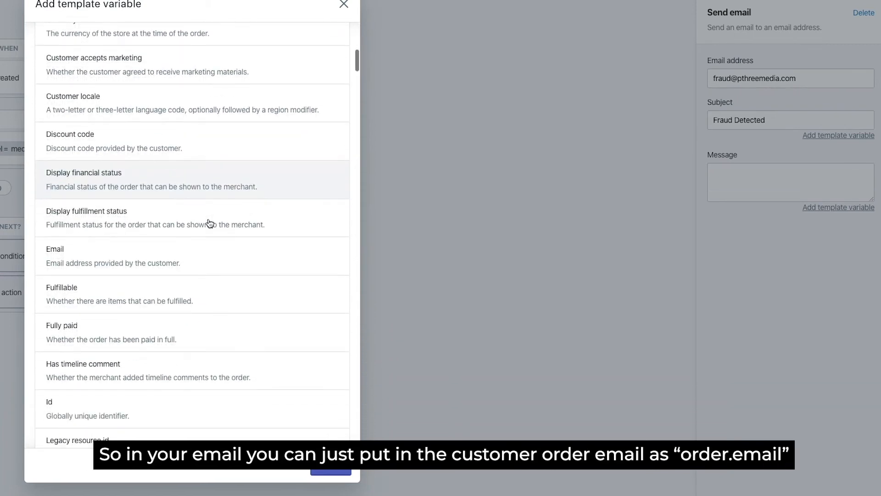
pyautogui.click(207, 241)
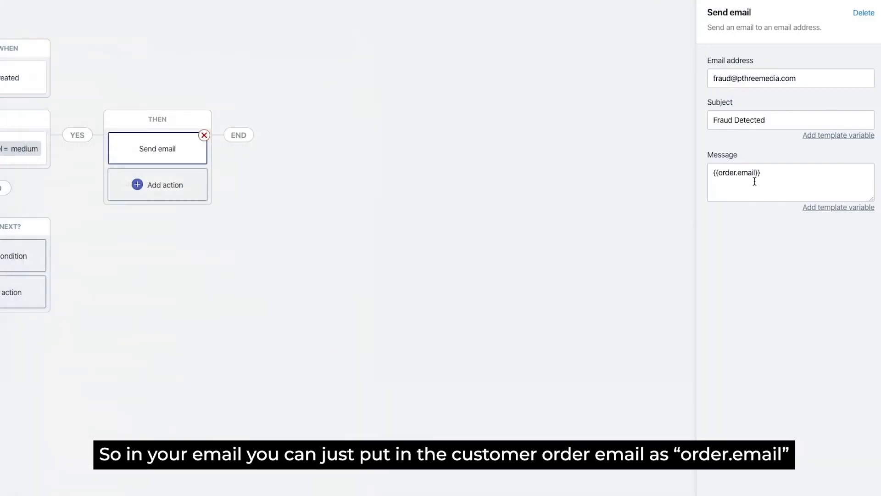
# - Insert the order Fully paid template variable into the message
pyautogui.click(785, 179)
pyautogui.click(846, 210)
pyautogui.scroll(-10, 89, 297)
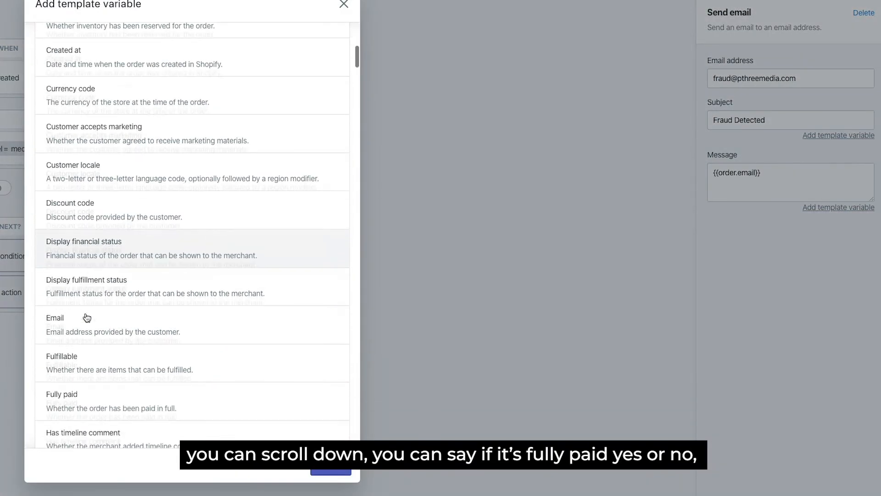
pyautogui.click(87, 340)
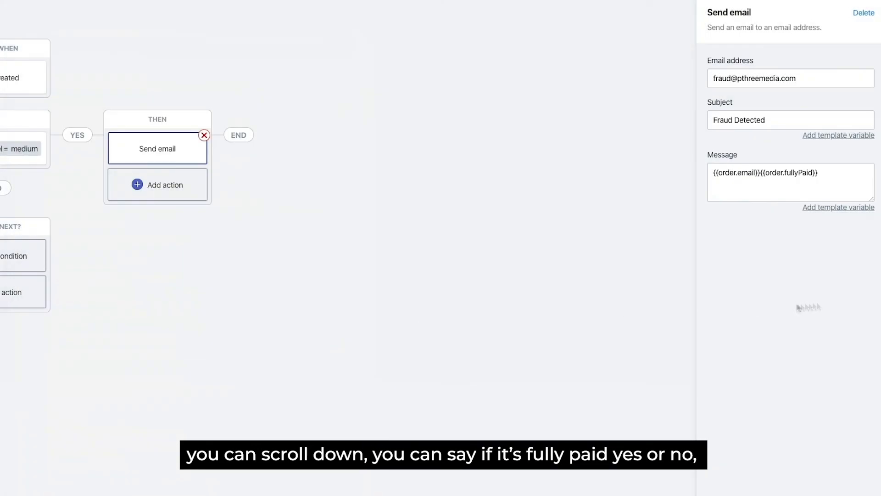
# - Browse through the remaining template variables in the variable list
pyautogui.click(839, 207)
pyautogui.scroll(-3, 197, 238)
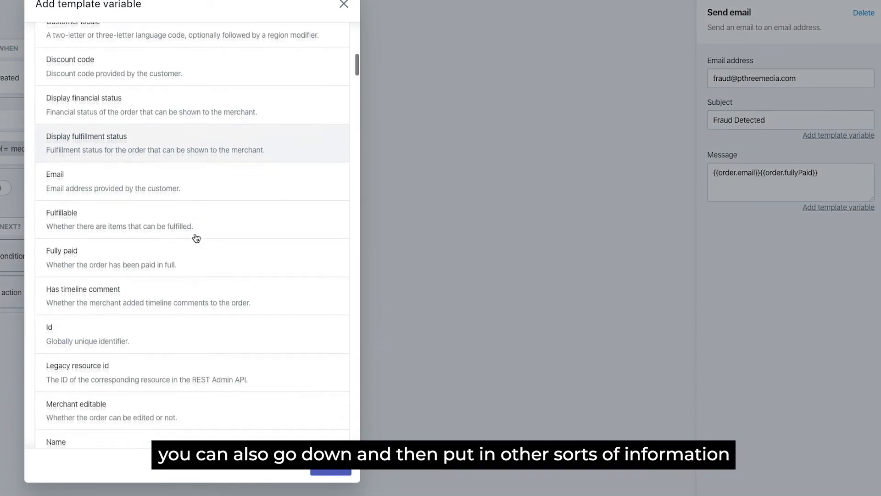
pyautogui.scroll(-2, 197, 238)
pyautogui.scroll(-3, 197, 238)
pyautogui.scroll(-3, 196, 238)
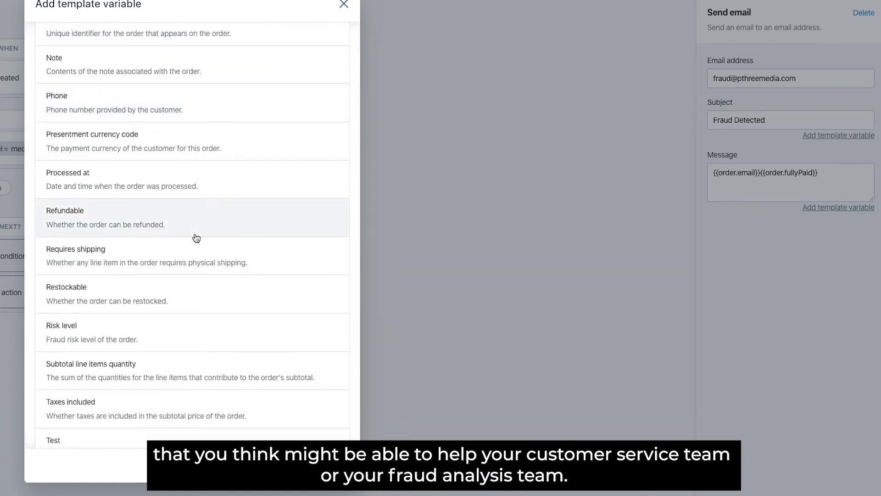
pyautogui.scroll(-3, 198, 327)
pyautogui.scroll(-5, 197, 326)
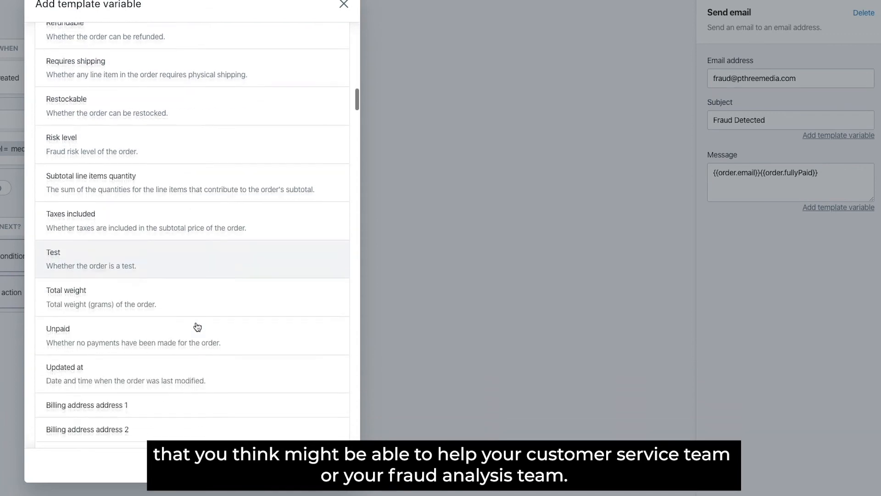
pyautogui.scroll(-9, 197, 327)
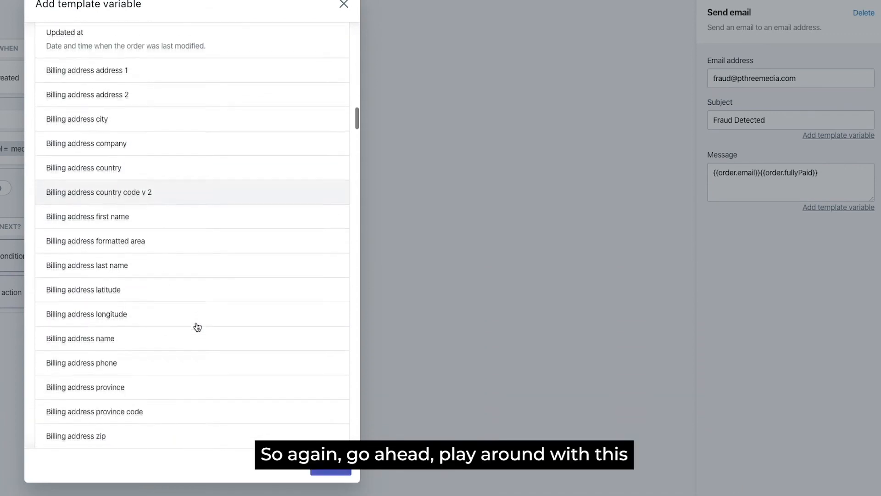
pyautogui.scroll(-6, 198, 327)
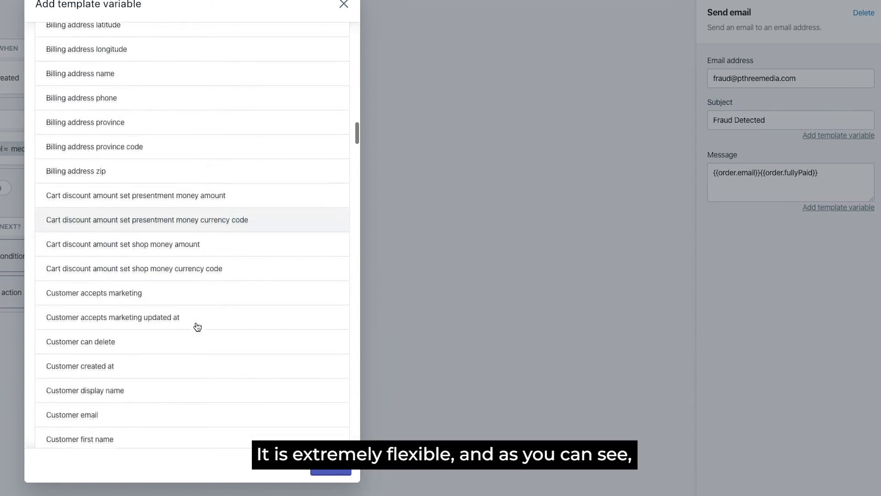
pyautogui.scroll(-5, 198, 326)
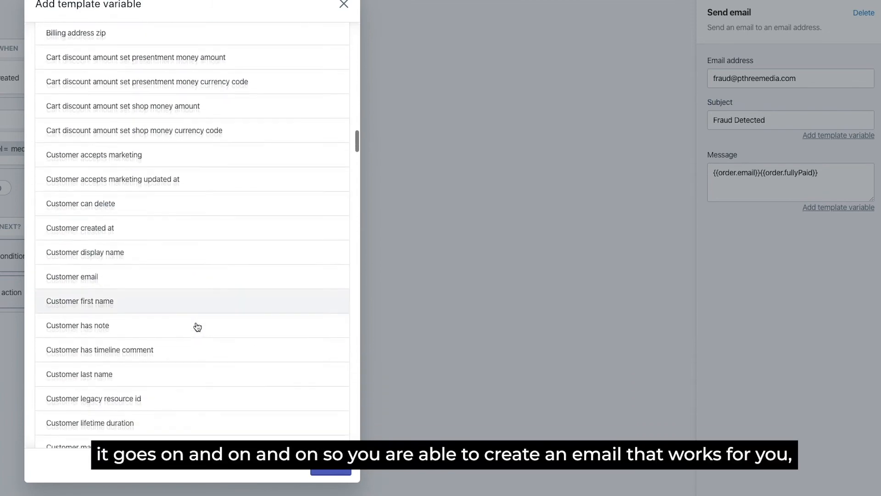
pyautogui.scroll(-16, 197, 327)
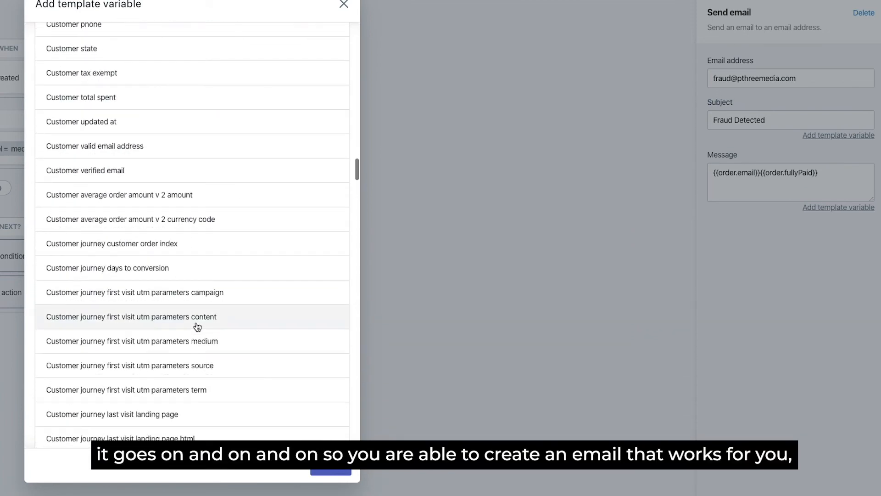
pyautogui.scroll(-2, 197, 327)
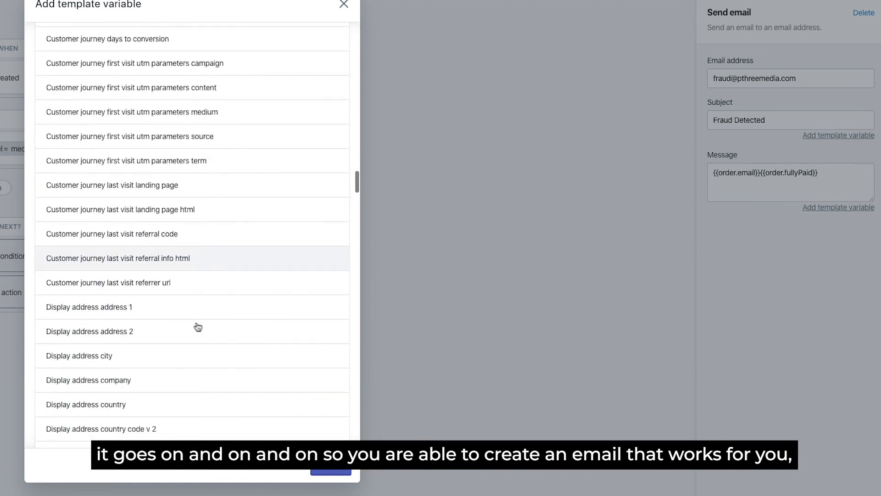
# - Close the template variable list without inserting anything else
pyautogui.click(331, 465)
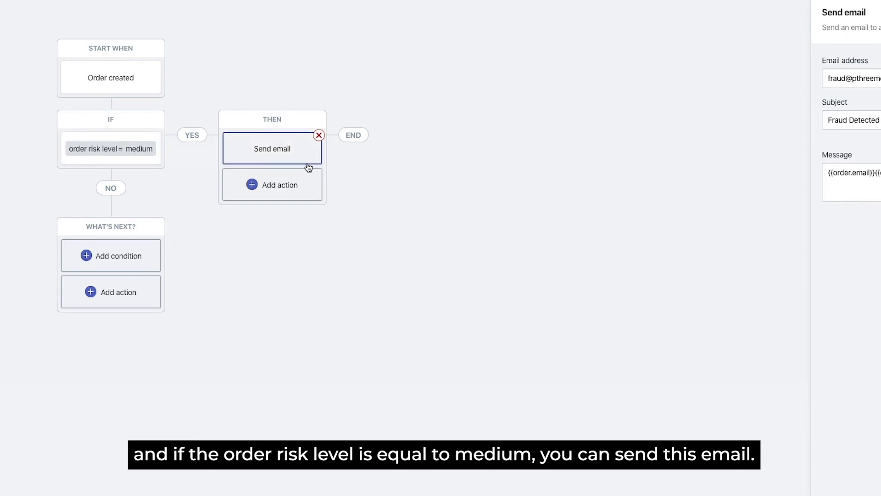
# - Add an Add order tags action after Send email with the tag FRAUDMEDIUM
pyautogui.click(260, 199)
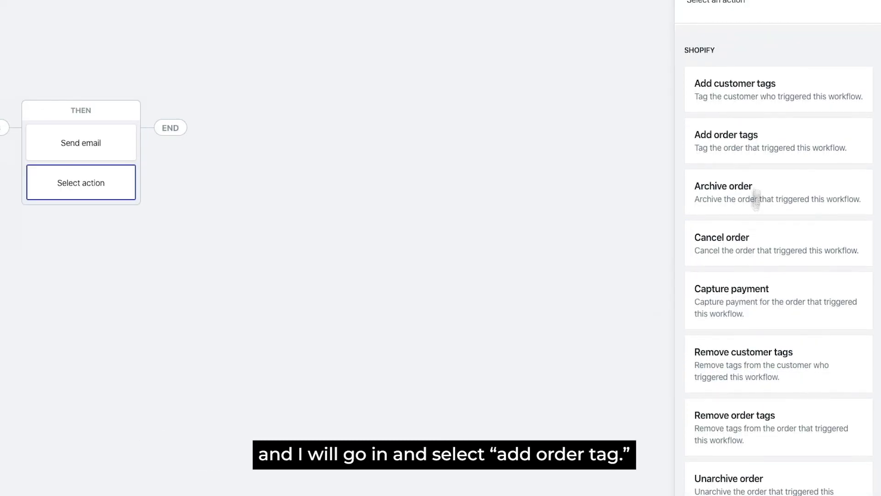
pyautogui.click(758, 154)
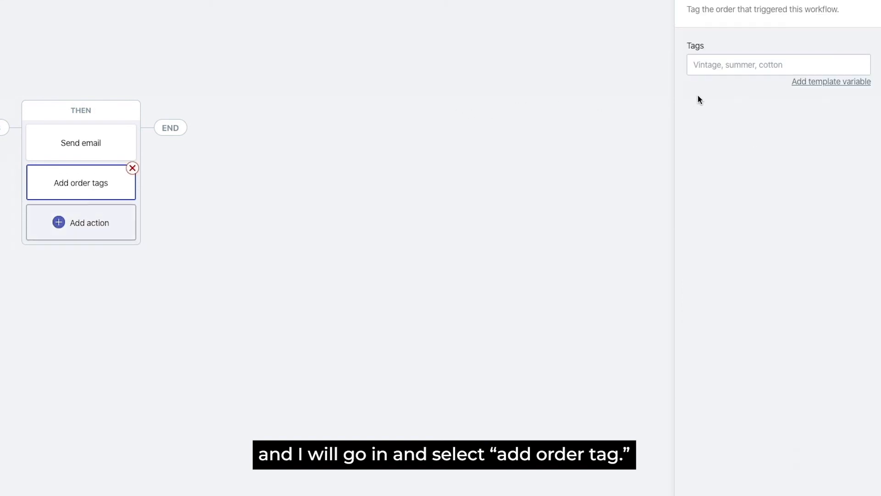
pyautogui.click(714, 71)
pyautogui.write('FR')
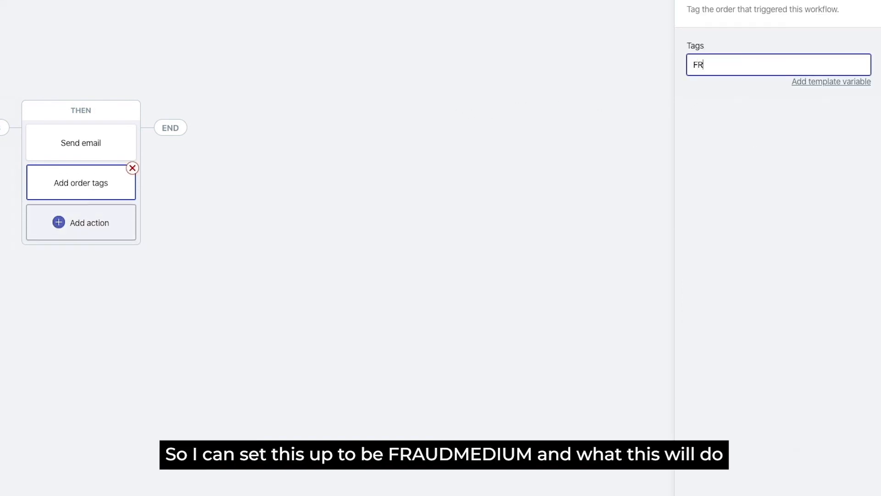
pyautogui.write('AUDMEDIUM')
pyautogui.click(802, 107)
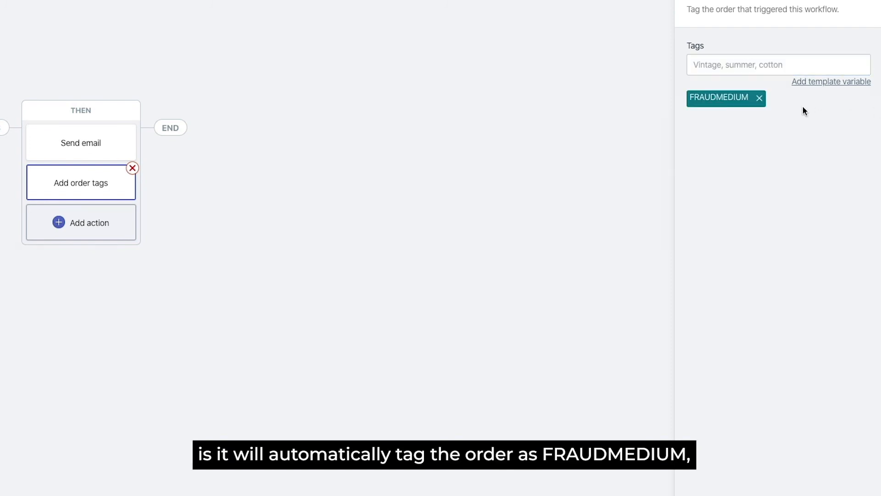